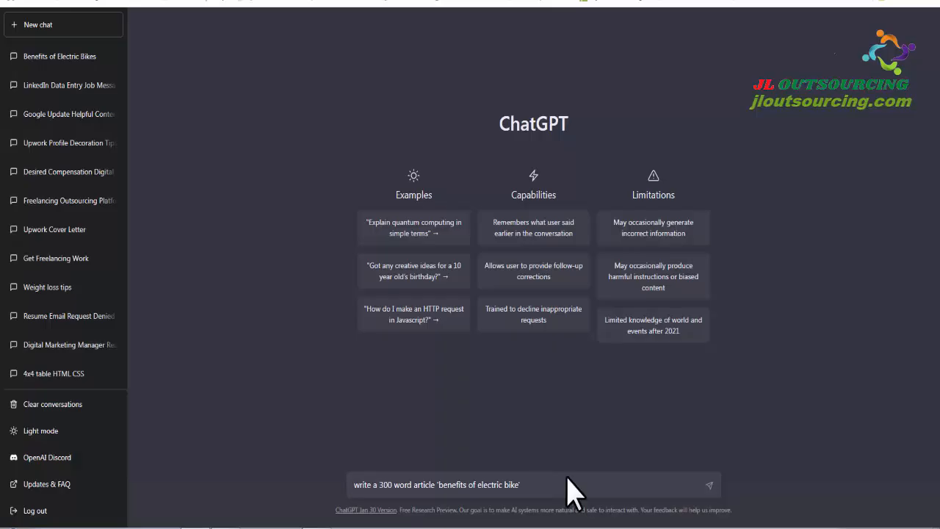
- Submit the prompt asking for a 300 word article 'benefits of electric bike' and read through the generated text
left_click(709, 486)
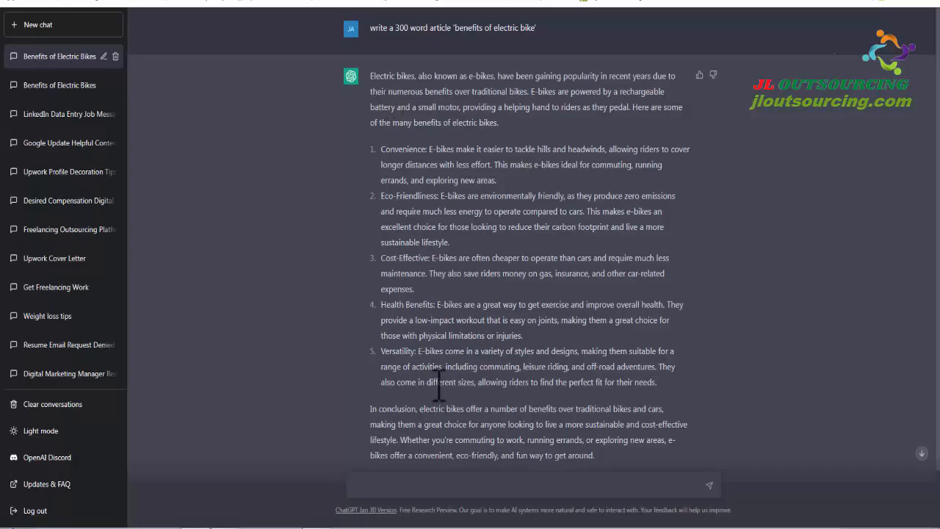
scroll(767, 364, "down", 1)
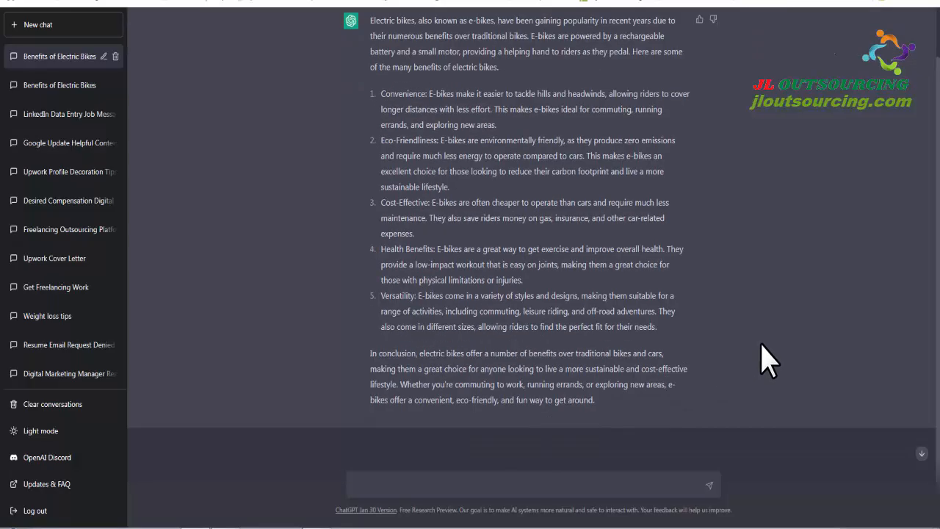
scroll(768, 363, "up", 1)
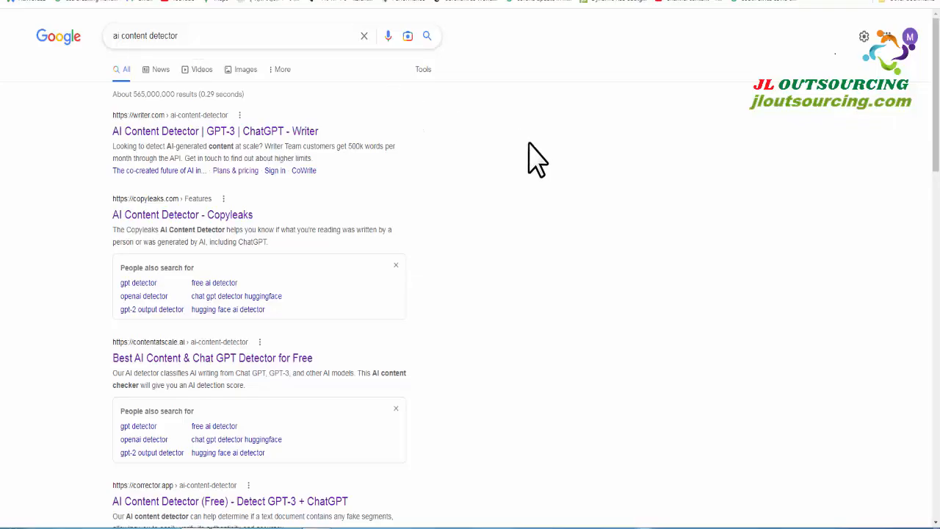
- Look through the Google results for "ai content detector" to find detection tools
scroll(197, 282, "down", 1)
scroll(197, 294, "down", 2)
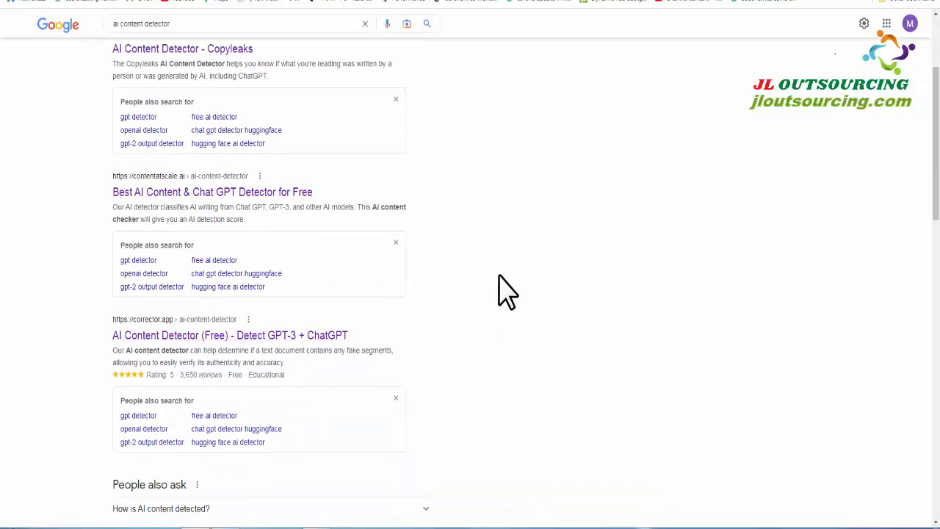
scroll(507, 293, "up", 3)
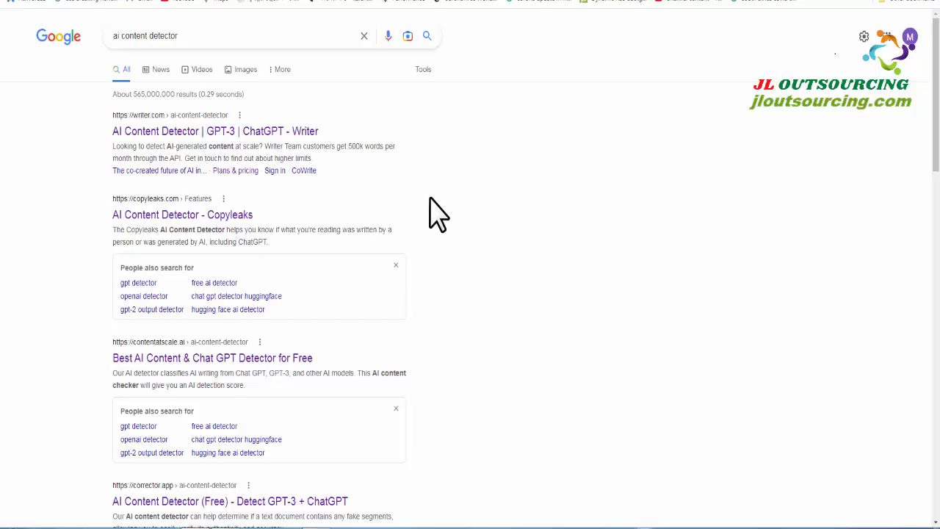
scroll(147, 216, "down", 2)
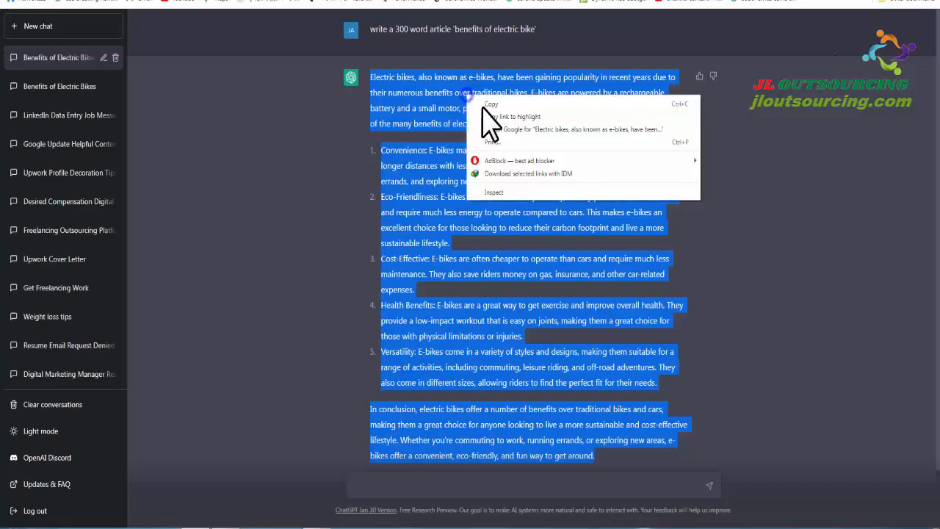
- Copy the generated electric bike article and paste it as plain text into the Content at Scale AI detector
left_click(474, 94)
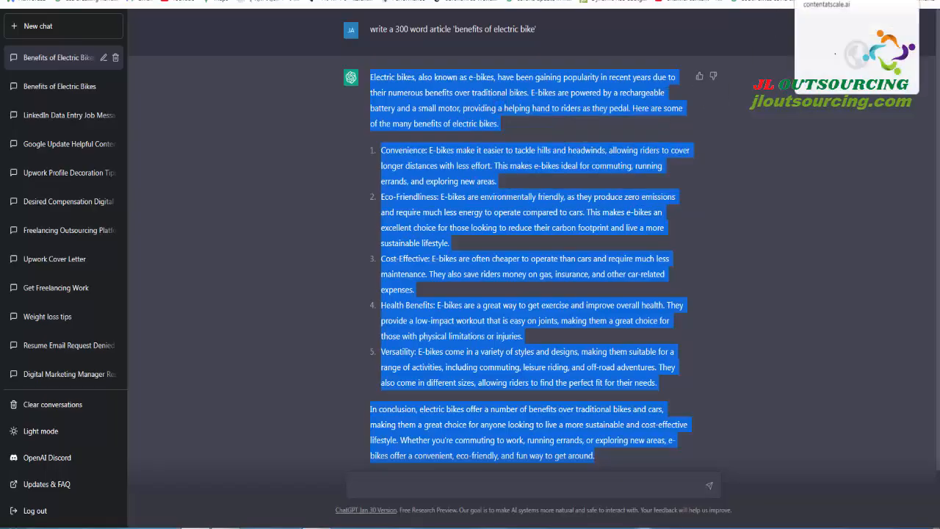
left_click(830, 2)
left_click(260, 259)
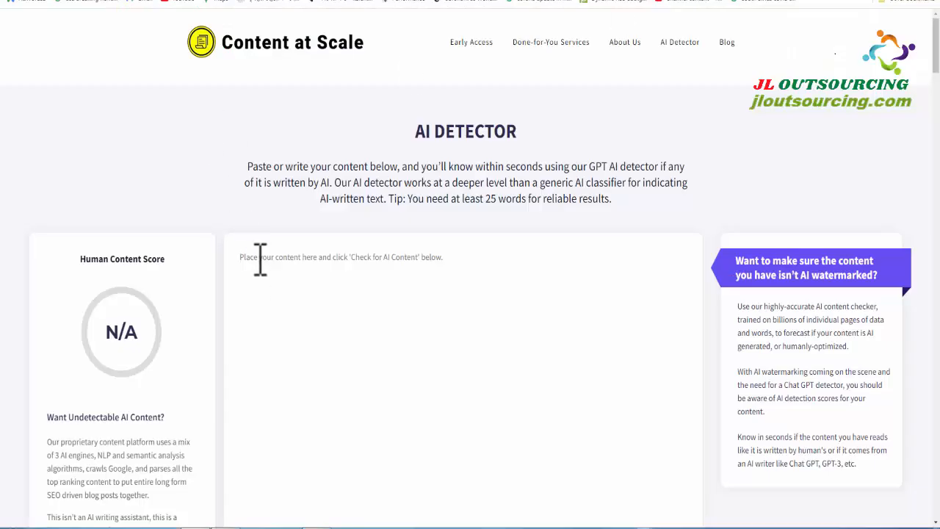
right_click(258, 261)
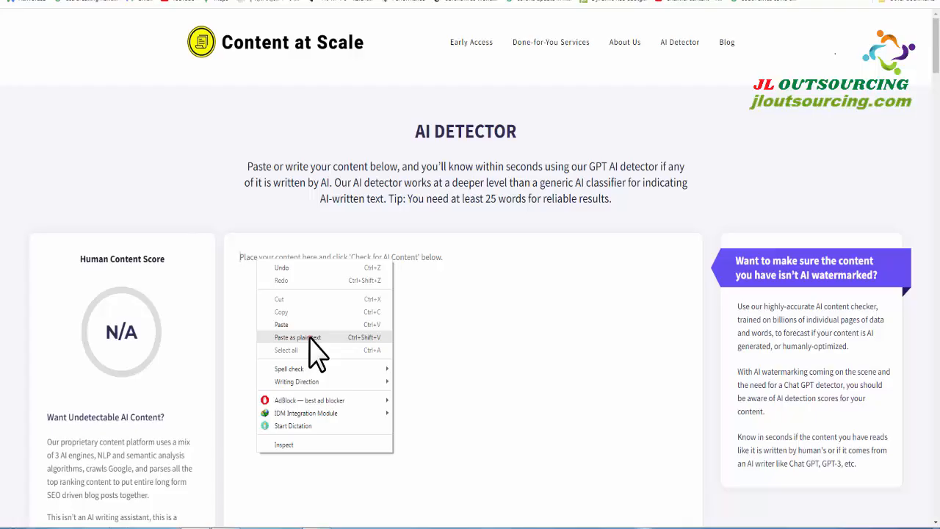
left_click(309, 338)
- Check the pasted article for AI content and examine its human content score and verdict
scroll(606, 220, "down", 4)
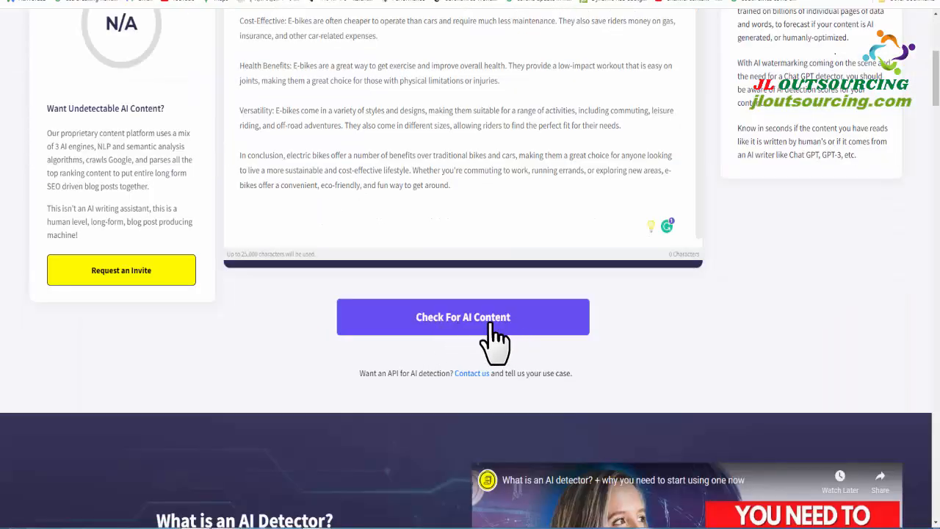
left_click(494, 323)
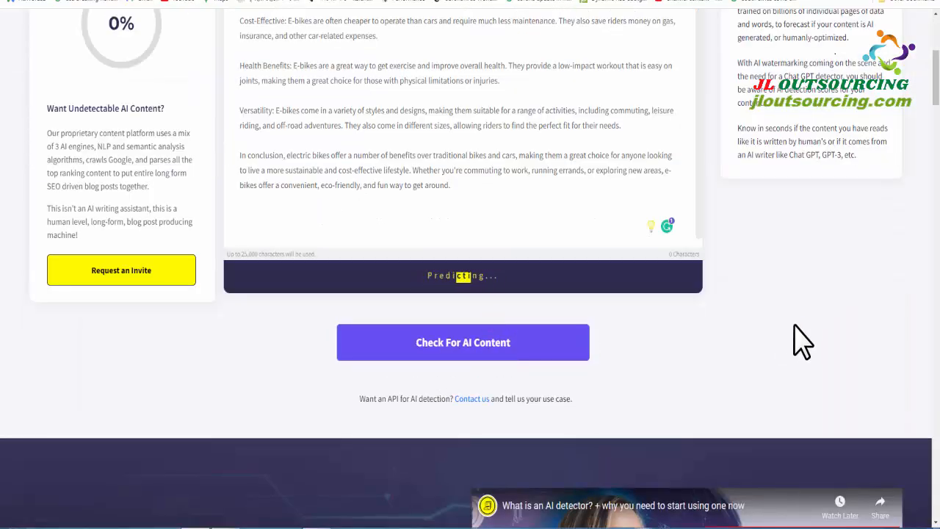
scroll(514, 231, "up", 4)
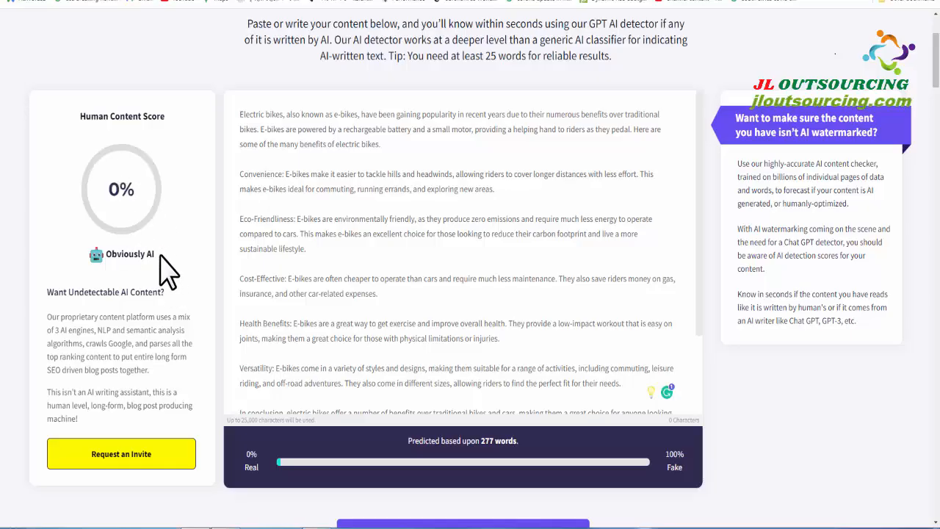
left_click_drag(156, 255, 105, 255)
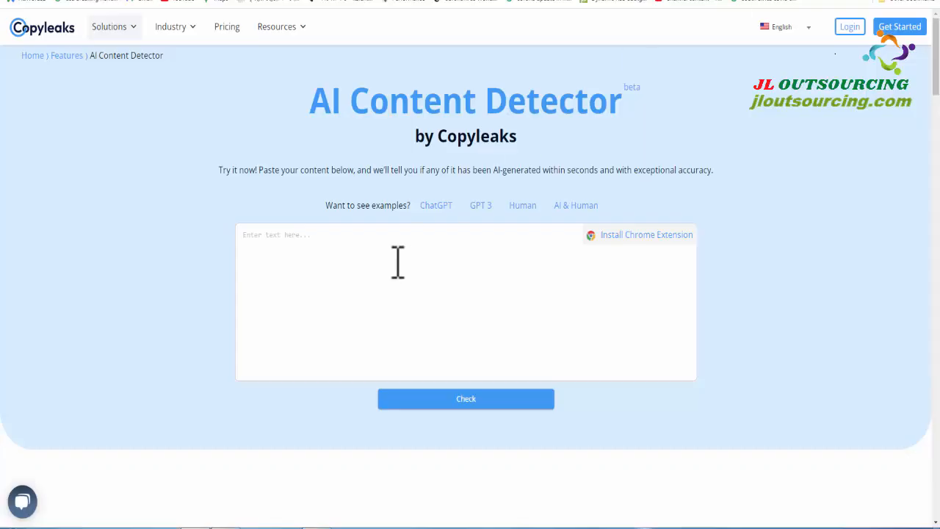
- Paste the article as plain text into the Copyleaks AI Content Detector, run the check and inspect the highlighted text
right_click(263, 239)
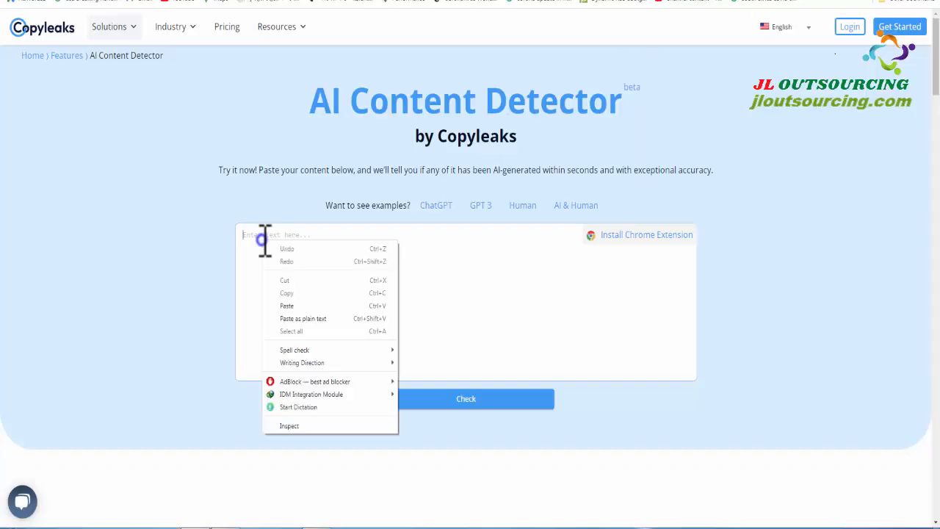
left_click(303, 319)
left_click(477, 413)
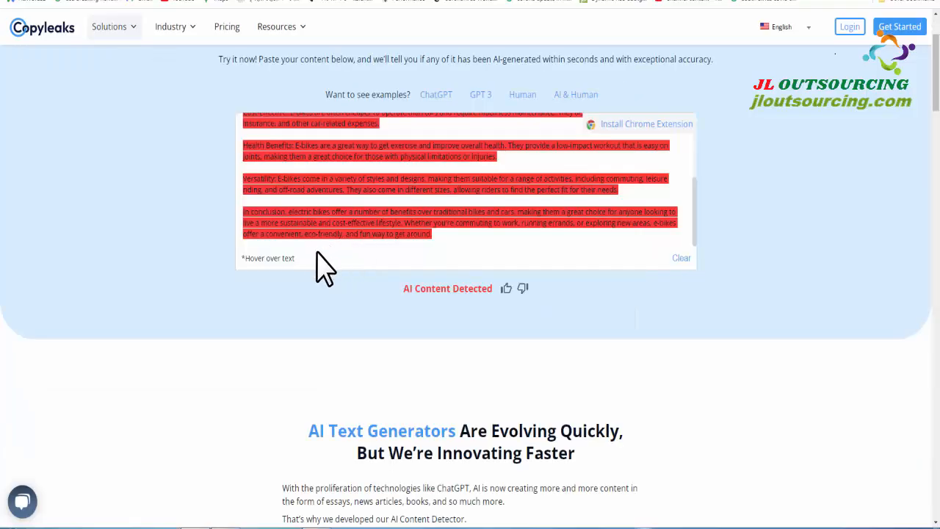
mouse_move(342, 157)
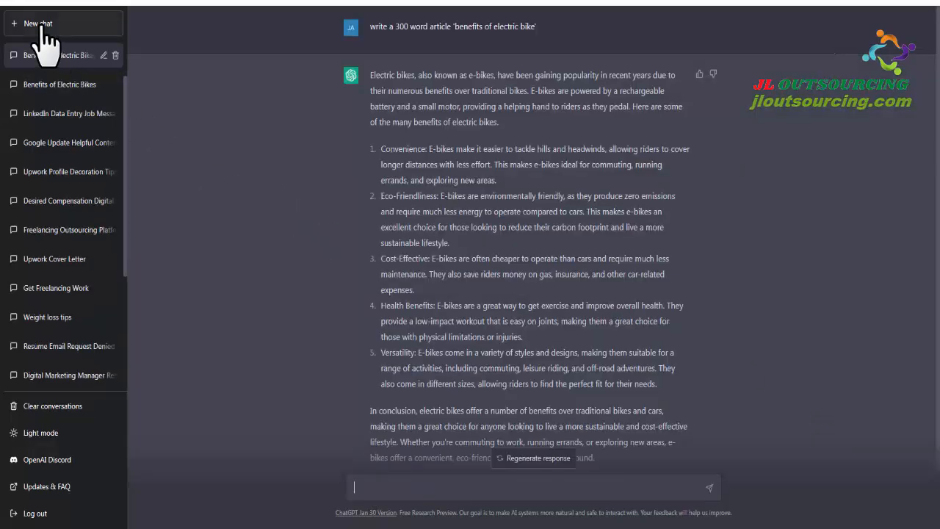
- Start a new ChatGPT chat and send "I am going to give you some information before asking you to write an article. Do you understand?"
left_click(40, 25)
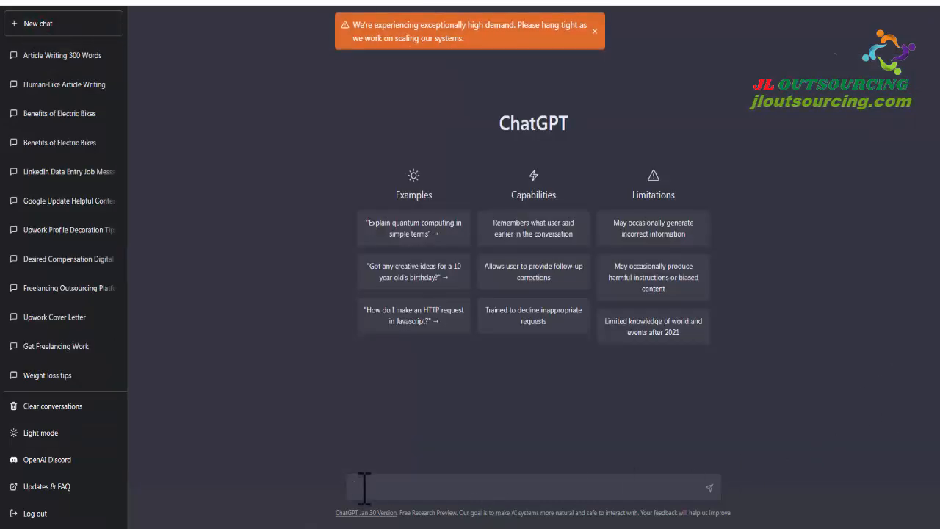
type("I am going to give you some information before asking you to write an article. Do you understand?")
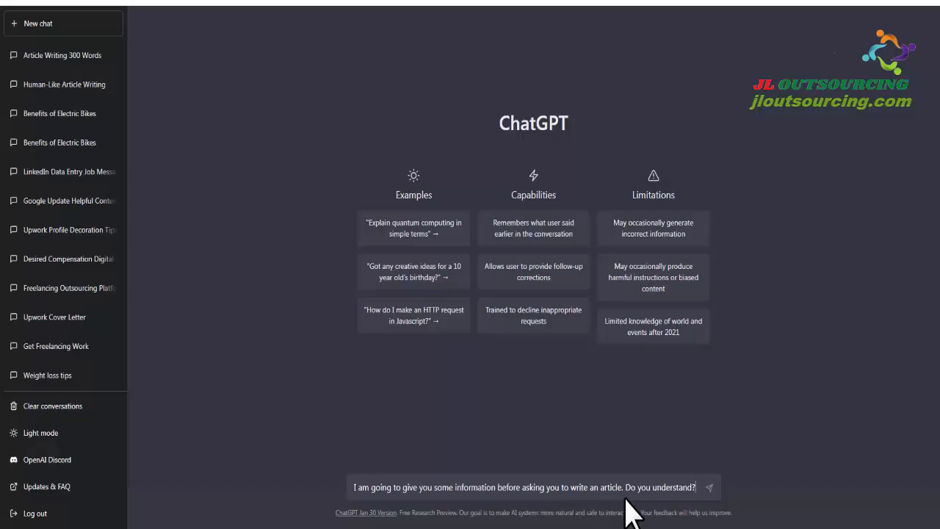
key("Return")
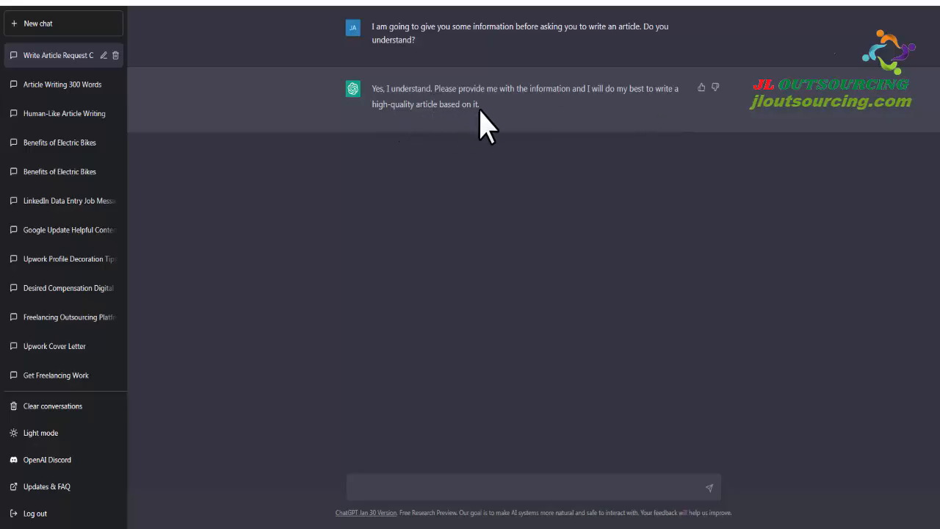
- Paste and send the prompt explaining perplexity and burstiness and asking for a good amount of both in the content
right_click(363, 486)
left_click(382, 357)
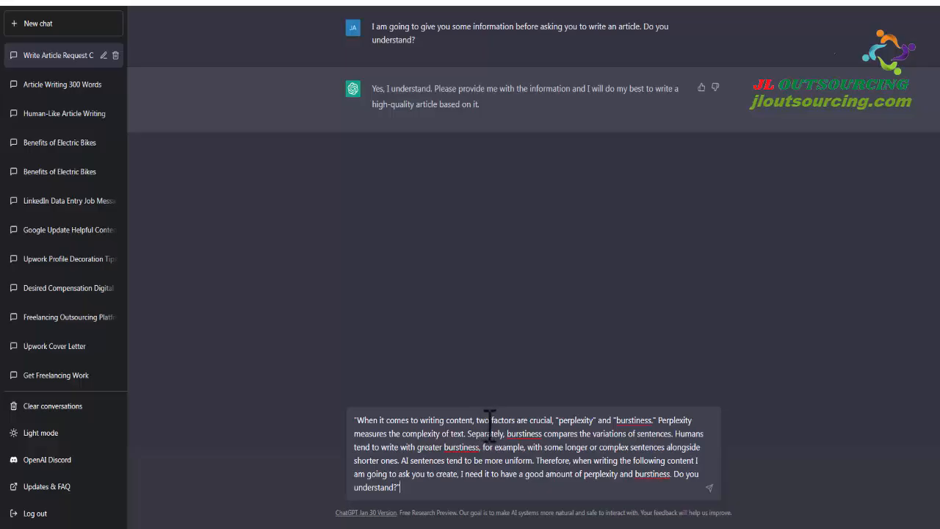
left_click(572, 423)
left_click(709, 489)
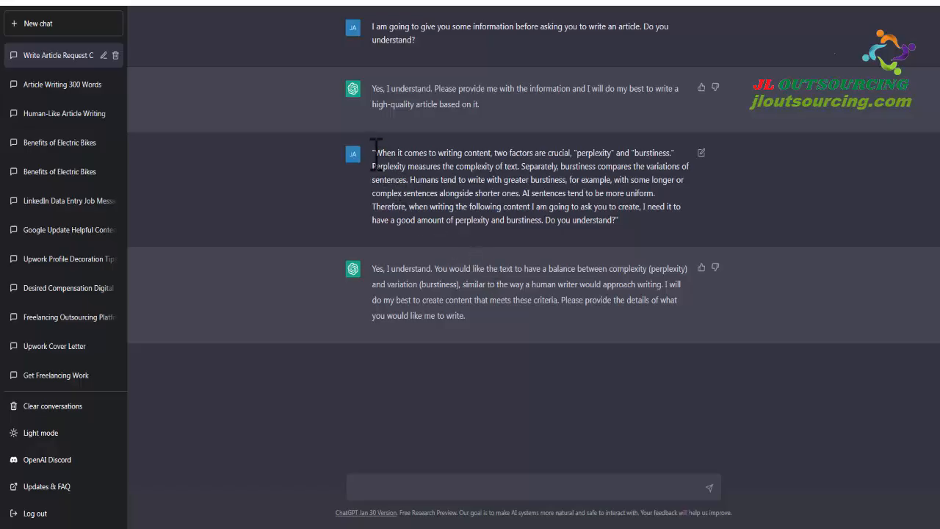
- Review the sent perplexity and burstiness prompt and look through the earlier article chats for the electric bike text
left_click_drag(375, 151, 605, 235)
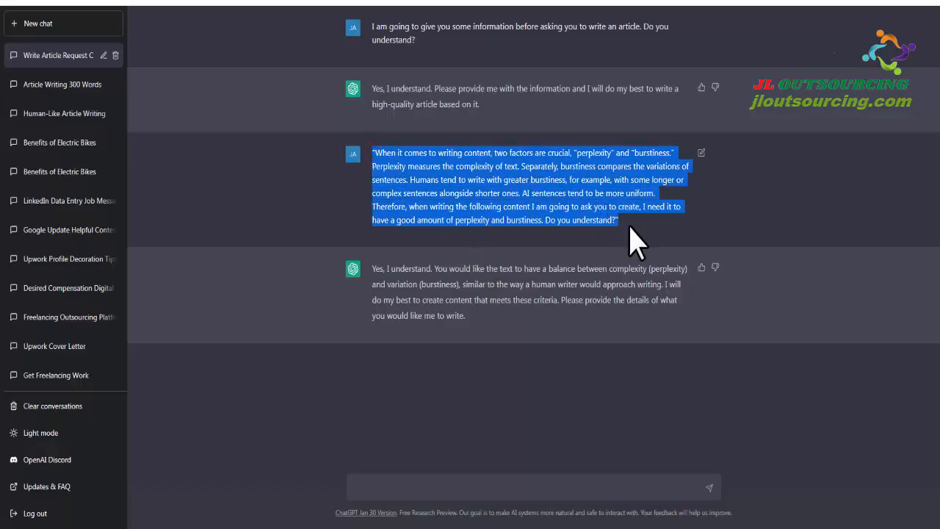
left_click(819, 230)
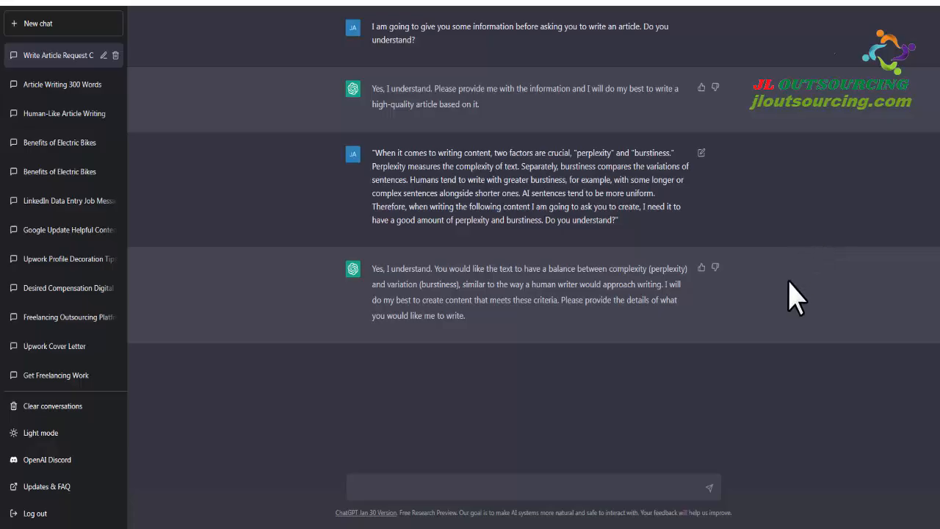
left_click(55, 86)
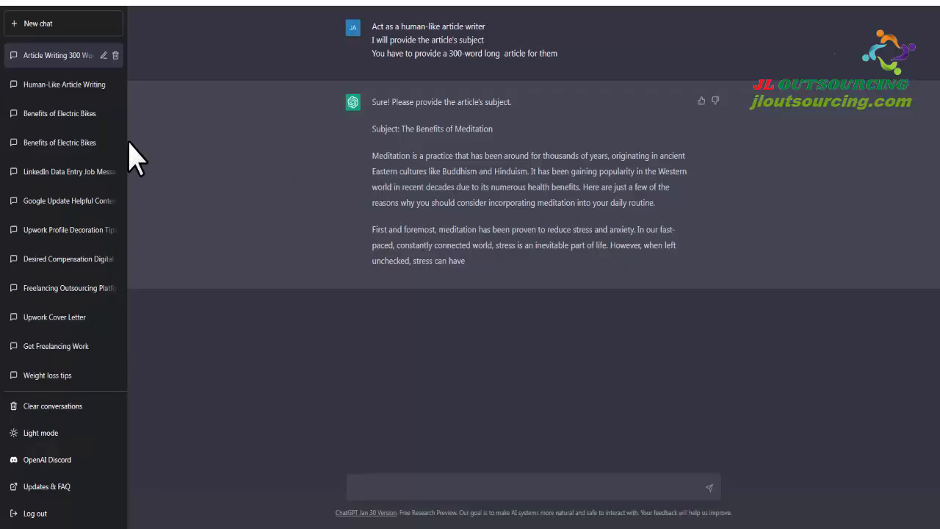
left_click(18, 118)
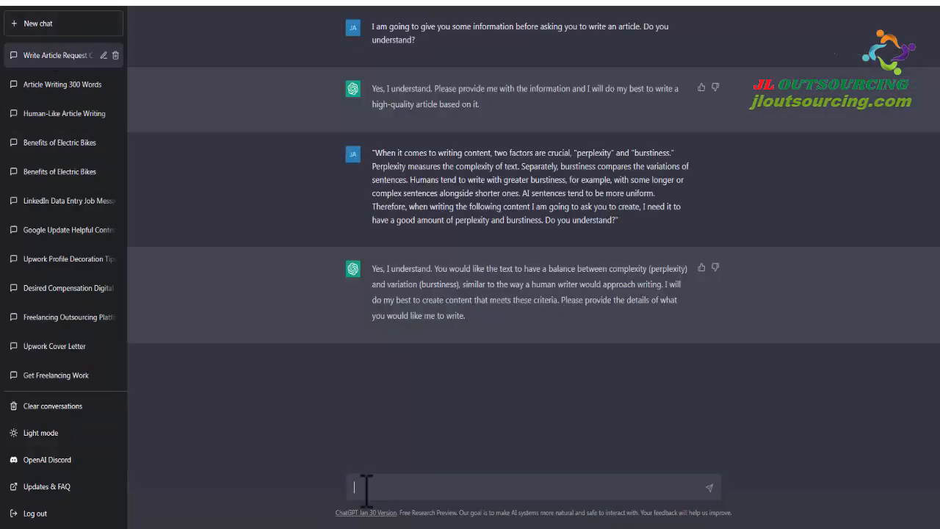
- Ask for the pasted electric bike article to be rewritten using the previous concepts, with a high degree of perplexity and burstiness
left_click(366, 488)
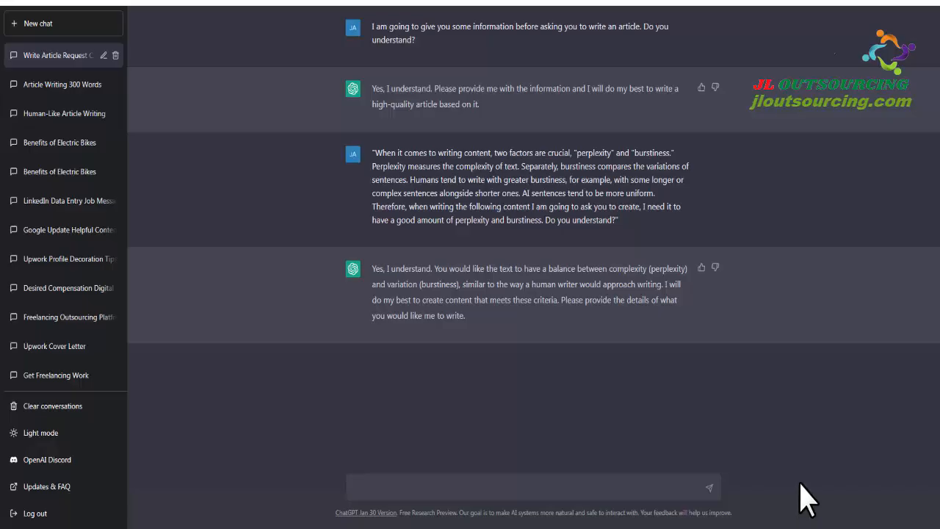
type("using the concepts written previously, rewrite this article with a high degree of perplexity and burstiness:")
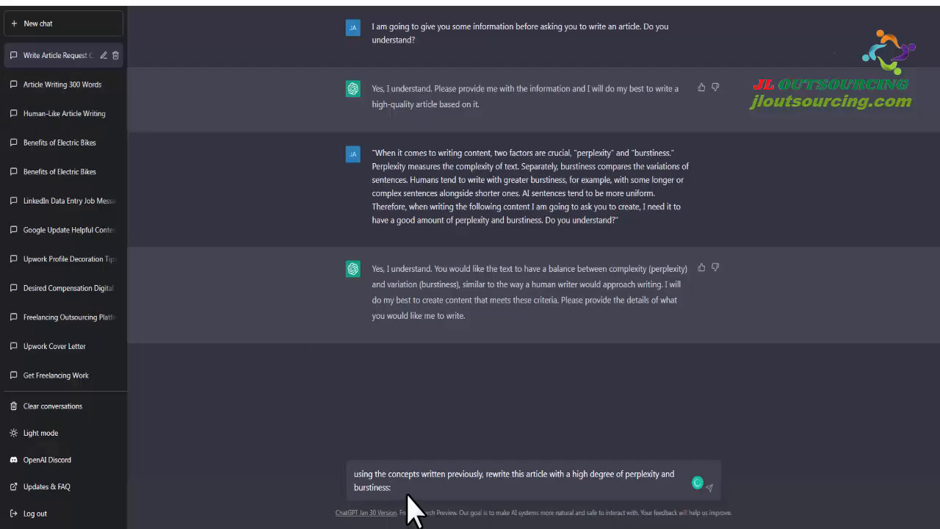
key("ctrl+v")
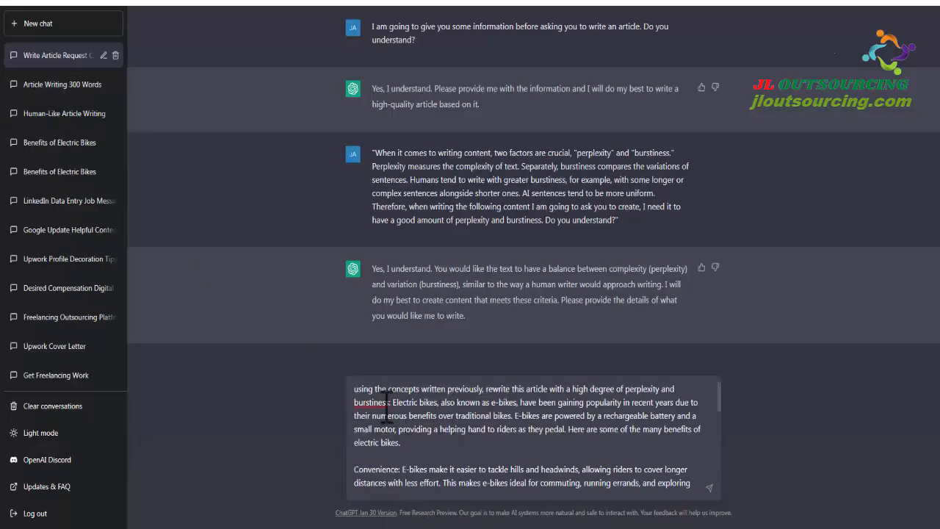
scroll(451, 426, "down", 5)
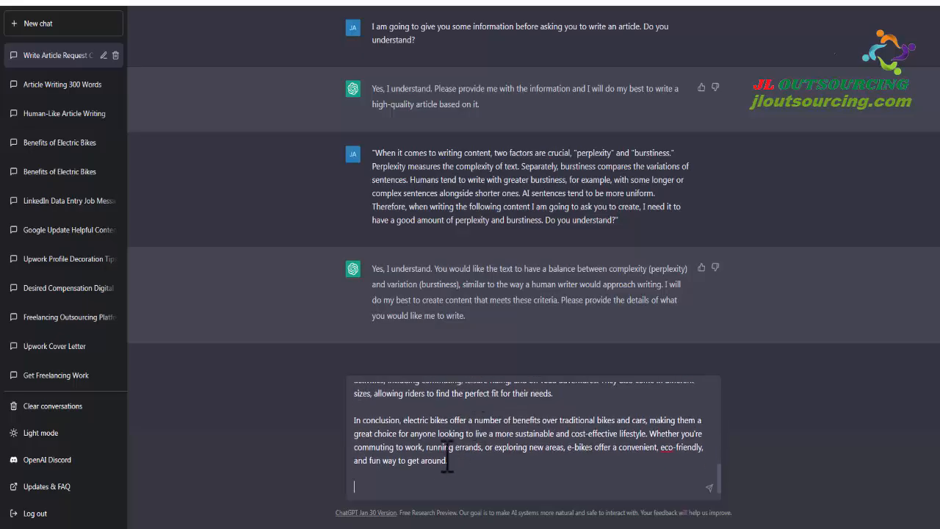
left_click(710, 487)
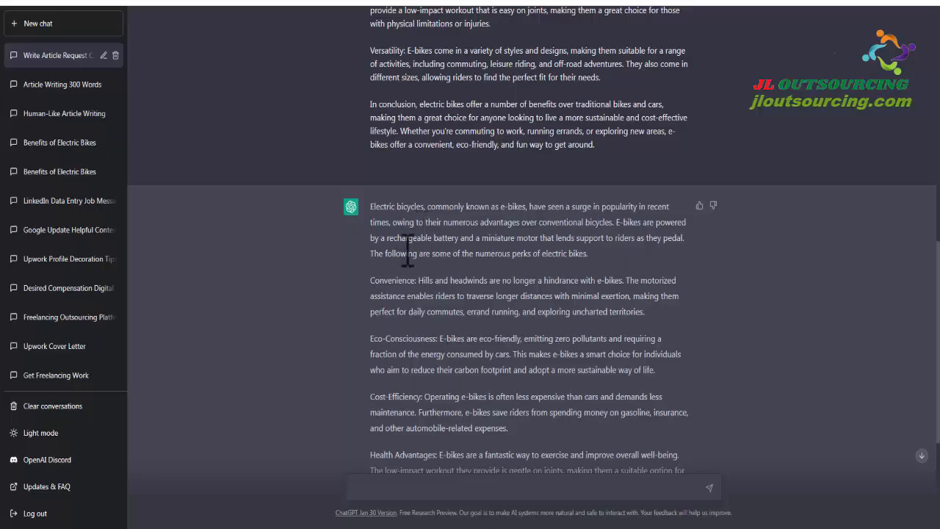
- Look through the rewritten electric bike article and copy its full text, from the opening paragraph to the conclusion
scroll(407, 265, "down", 3)
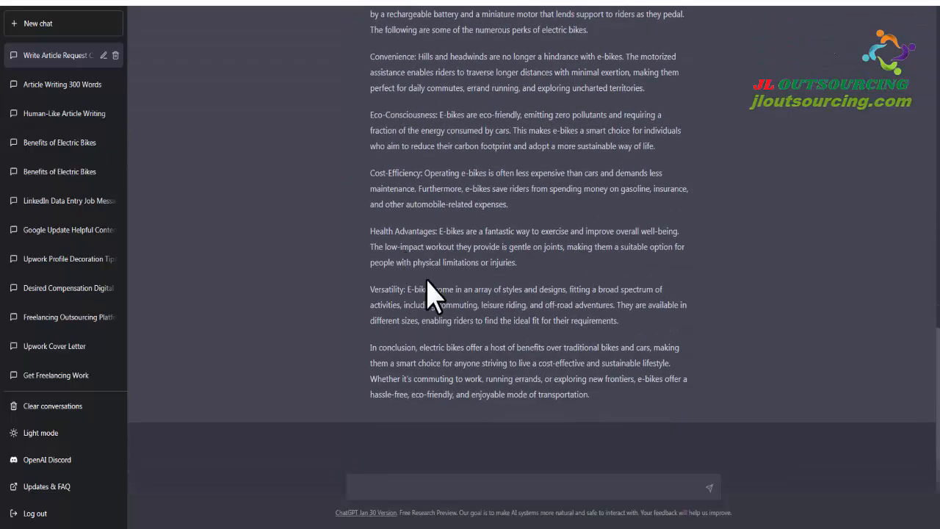
scroll(512, 336, "up", 3)
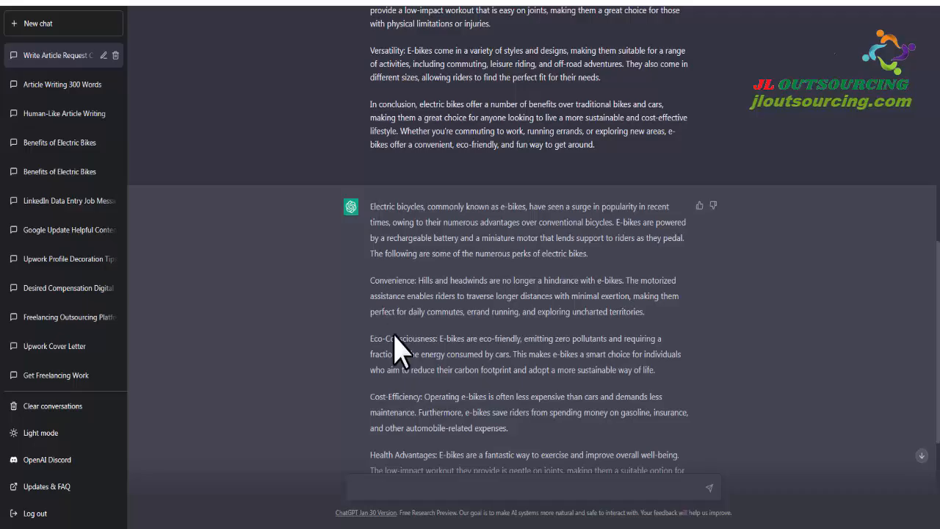
scroll(374, 92, "down", 2)
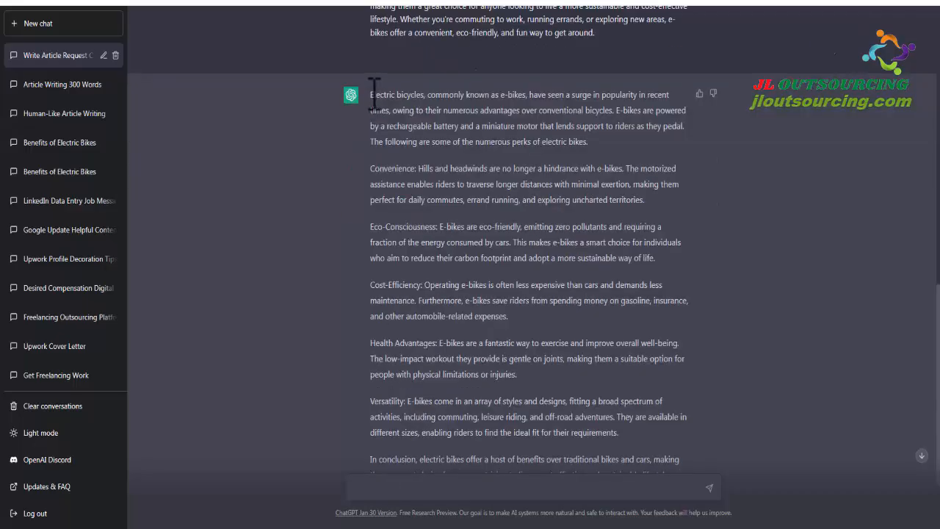
left_click_drag(370, 94, 759, 403)
key("ctrl+c")
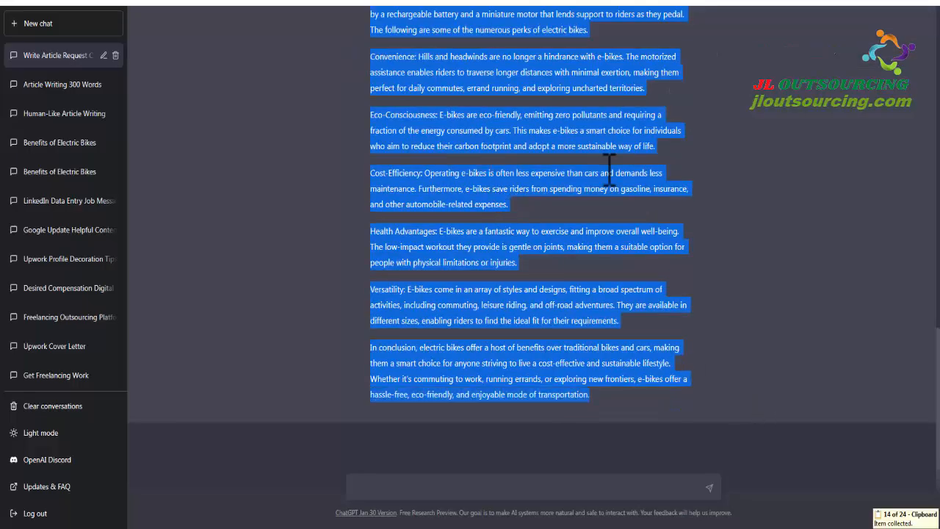
- Switch to the AI detector with the Human Content Score, paste the rewritten article as plain text and check it for AI content
left_click(743, 2)
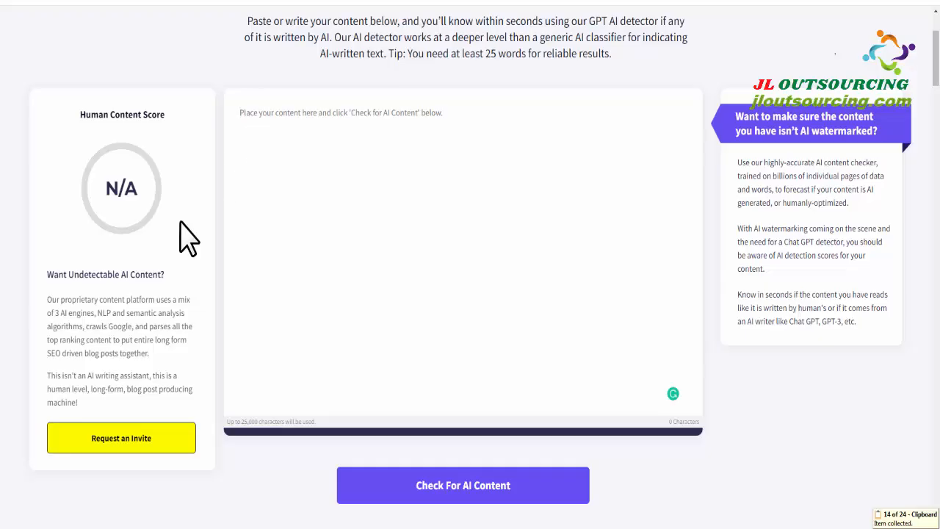
right_click(251, 116)
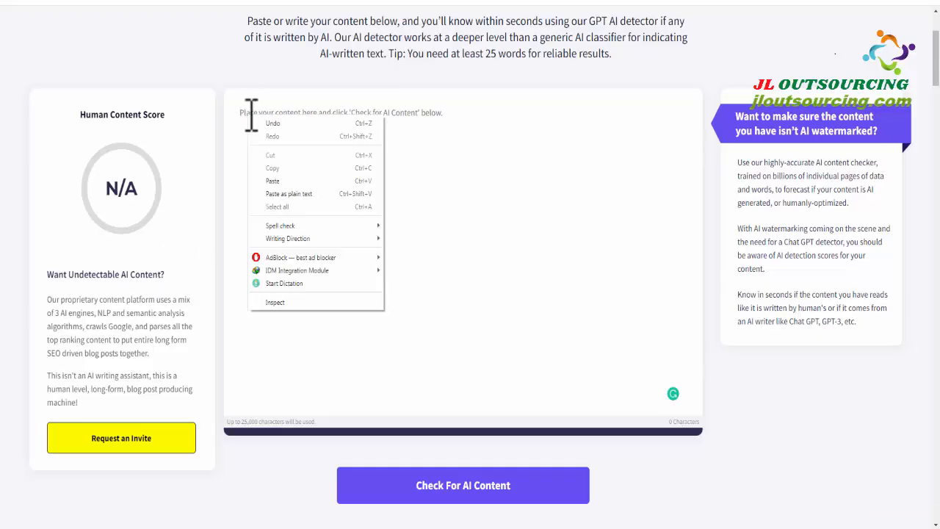
left_click(284, 192)
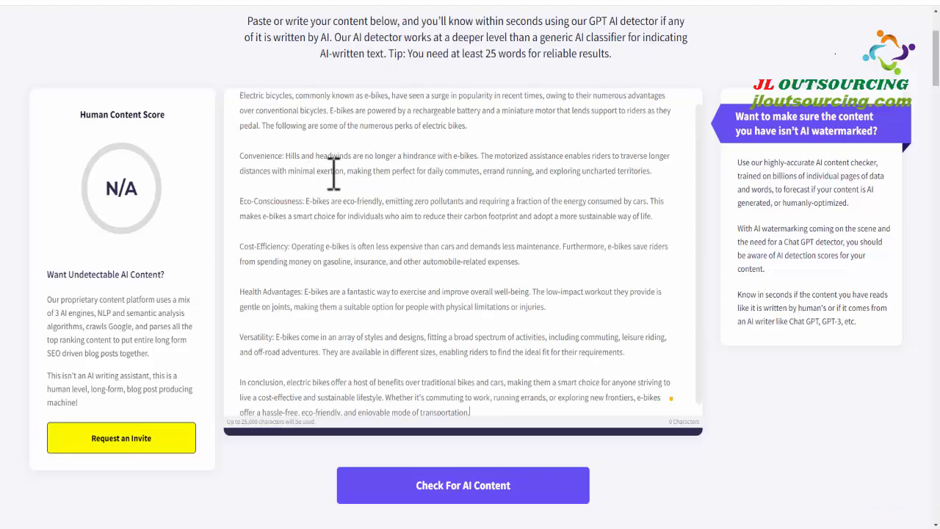
left_click(465, 490)
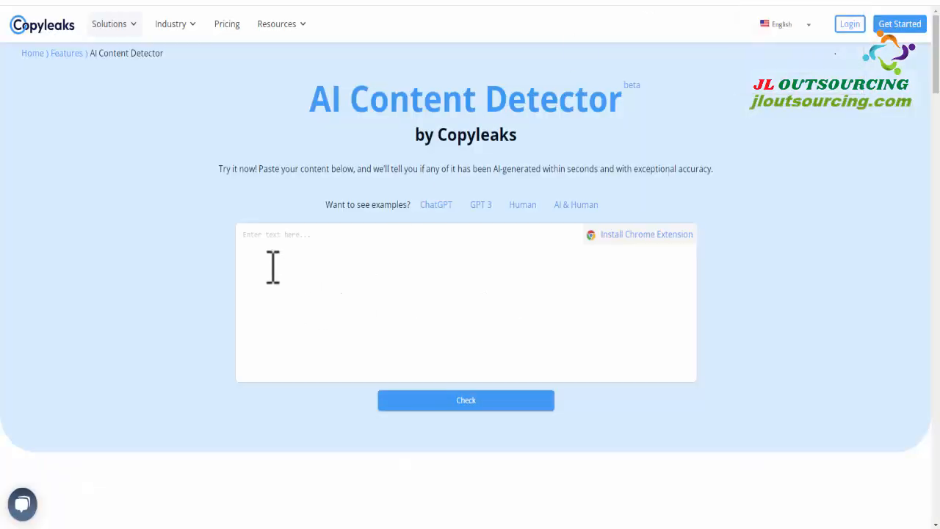
- Paste the rewritten article as plain text into the Copyleaks AI Content Detector and run the check
right_click(262, 242)
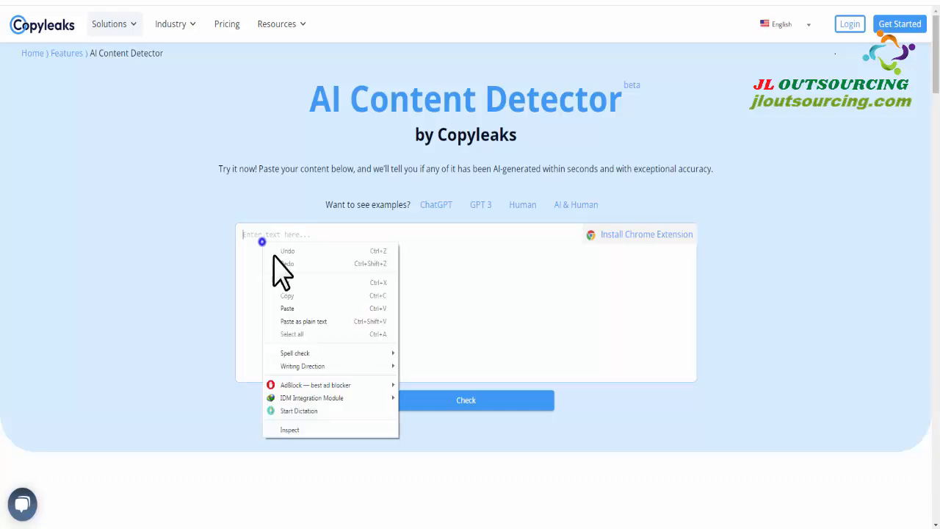
left_click(318, 321)
left_click(465, 400)
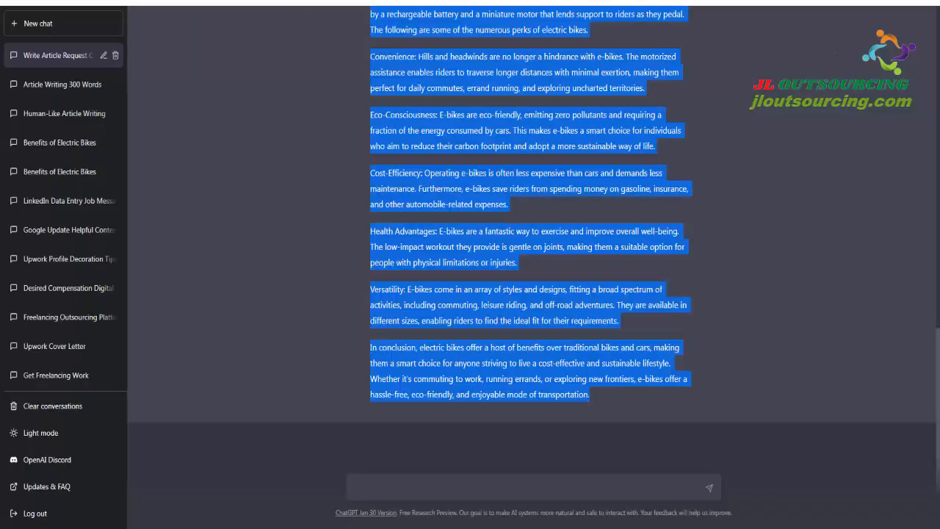
- Review the ChatGPT conversation from the first prompt through to the end of the rewritten article
left_click(709, 250)
scroll(768, 312, "up", 15)
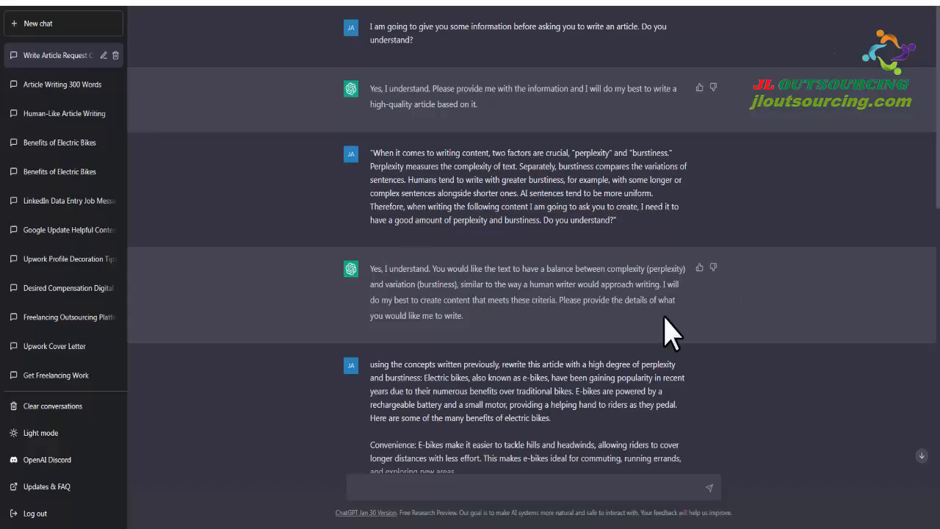
scroll(771, 349, "down", 15)
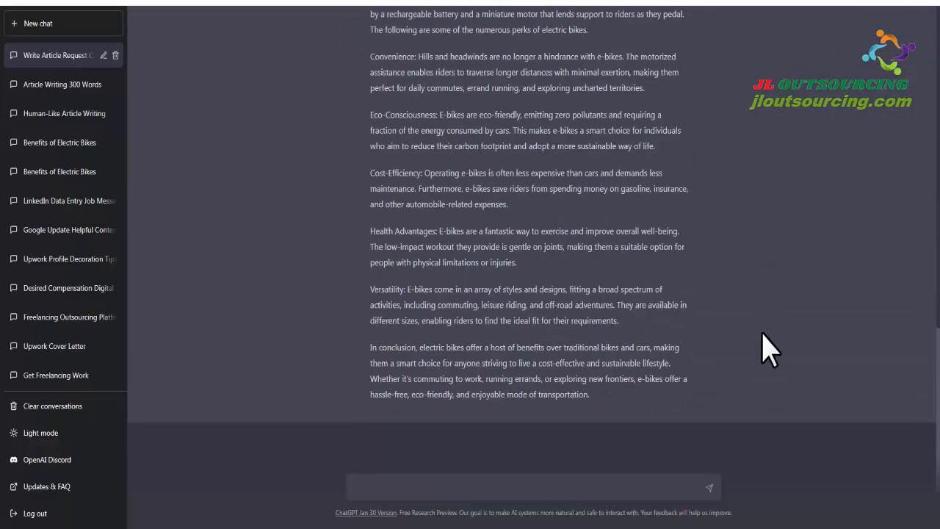